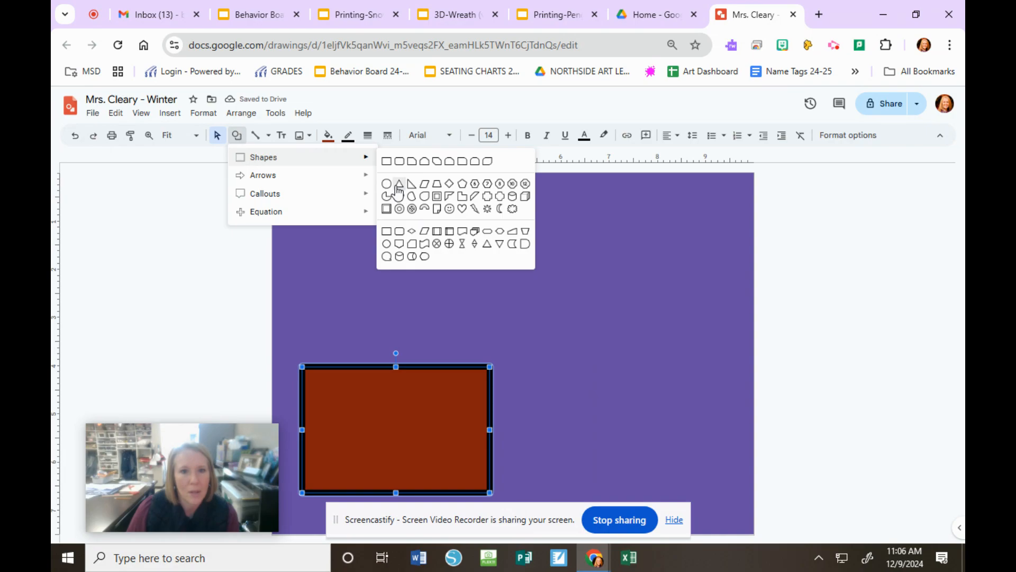
Step: Draw a triangle roof above the brown rectangle and a tall, narrow rectangle as a door centred at its base
left_click_drag(309, 361, 489, 237)
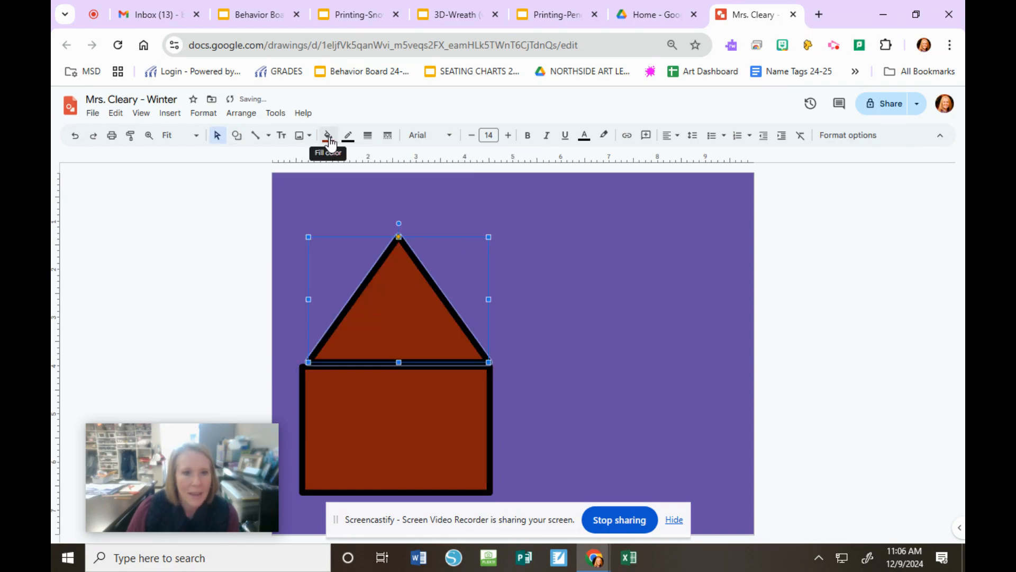
left_click(237, 135)
mouse_move(257, 161)
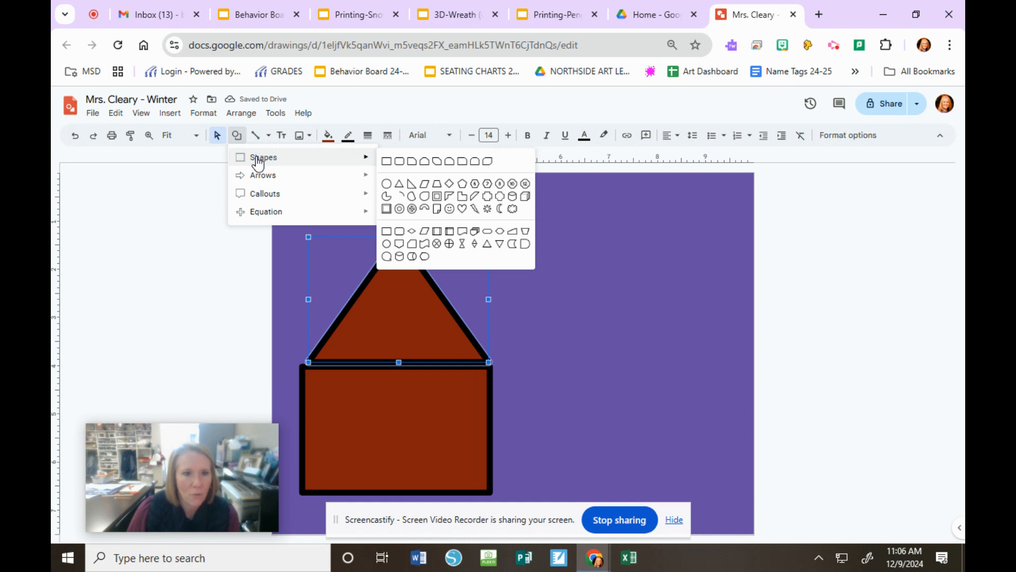
left_click(388, 165)
left_click_drag(372, 400, 424, 492)
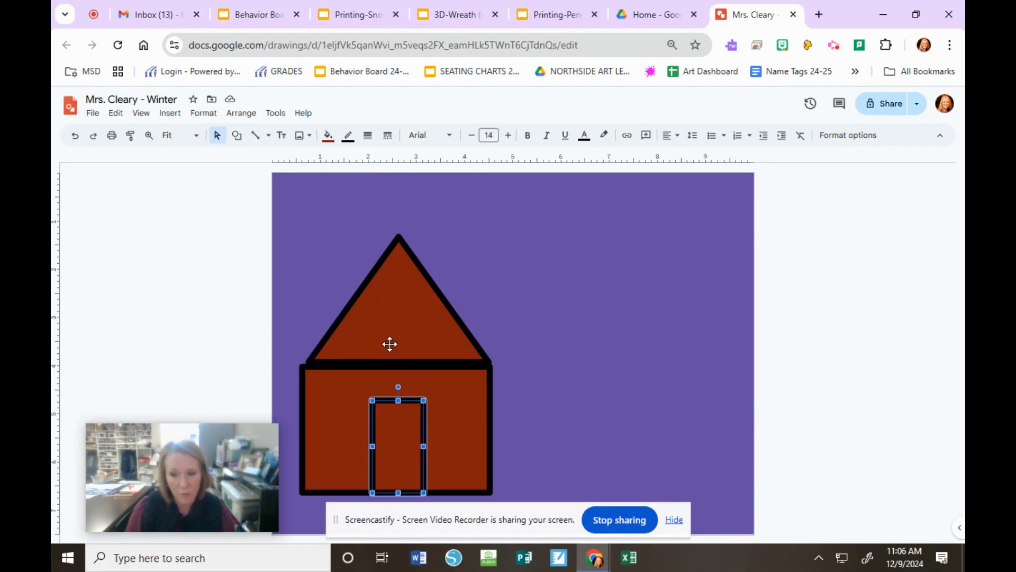
left_click(215, 343)
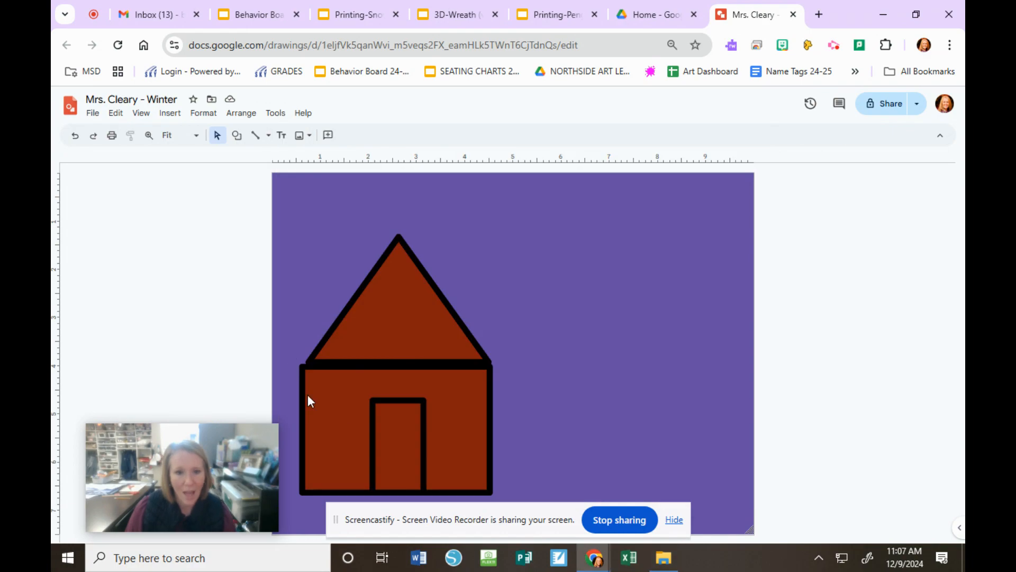
Step: Copy the house's door, wall and roof together, paste them, and place the copy beside the original, slightly higher
left_click(376, 399)
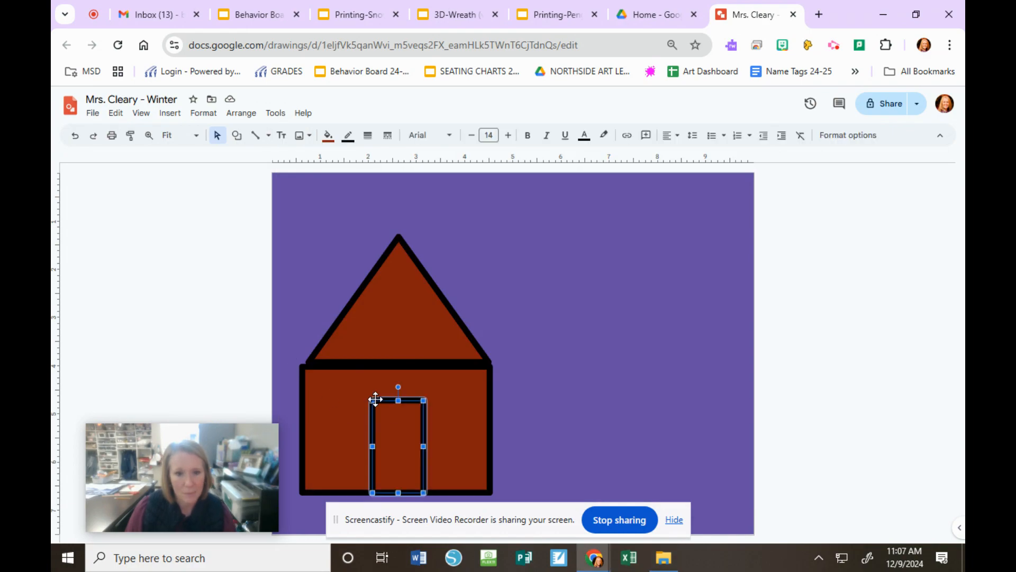
left_click(341, 395)
left_click(366, 311, "shift")
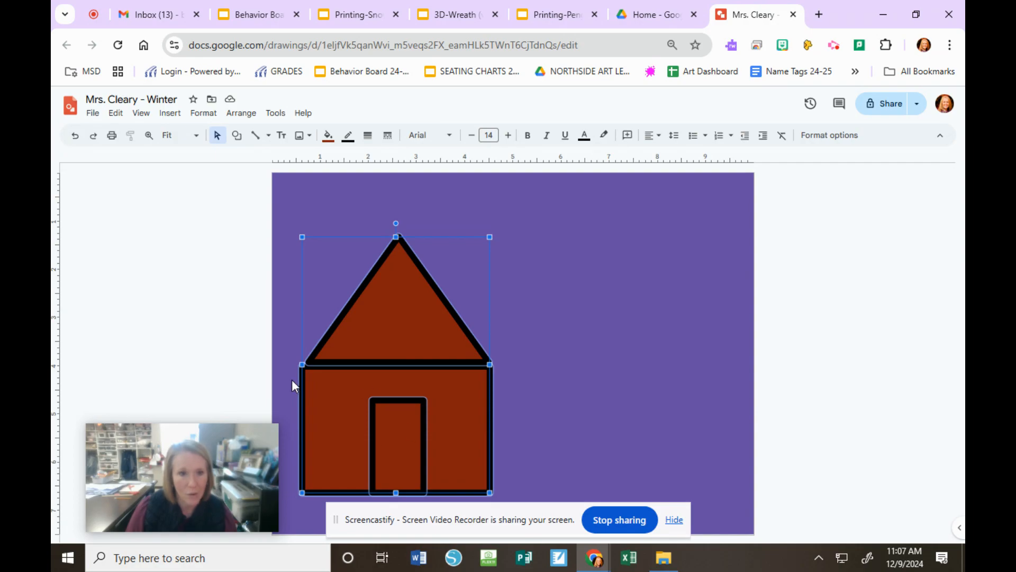
left_click(110, 114)
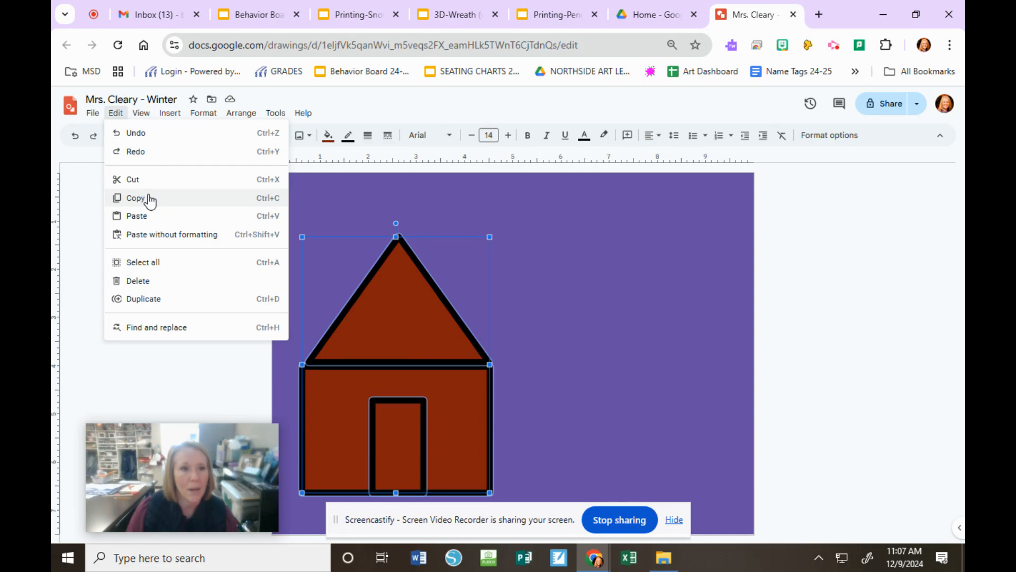
left_click(149, 200)
left_click(121, 115)
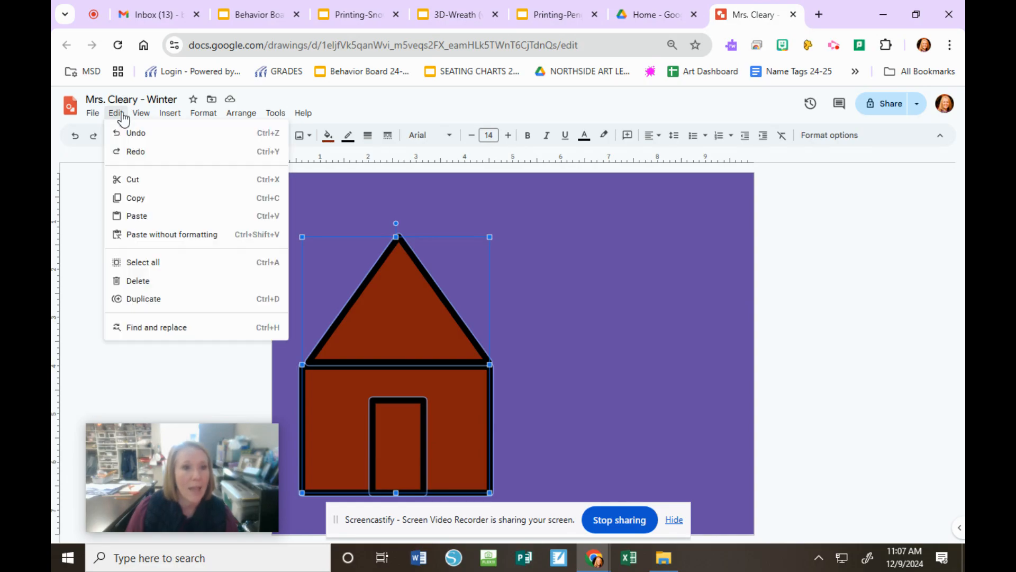
left_click(138, 216)
left_click_drag(404, 331, 623, 283)
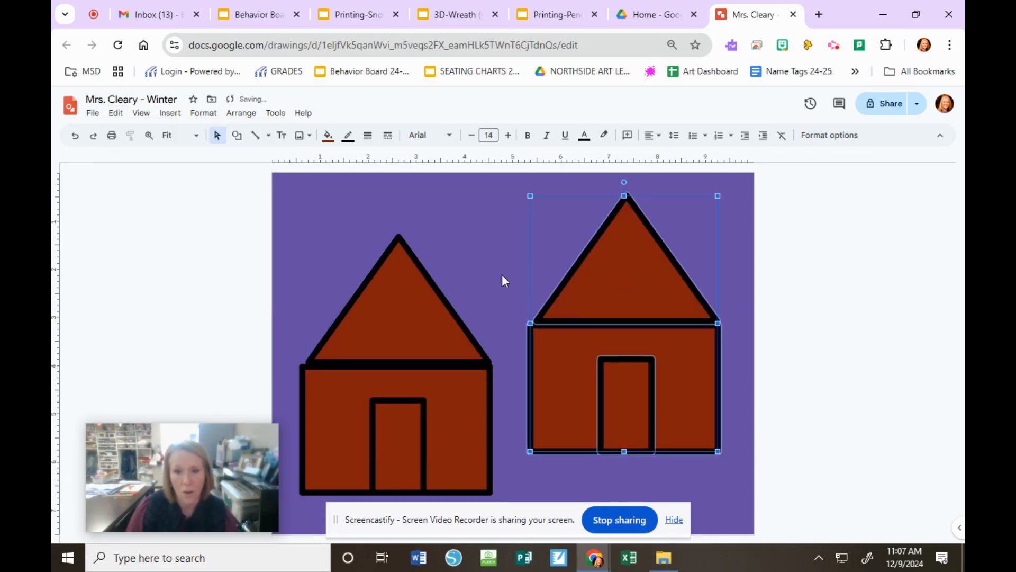
Step: Select every shape of both houses, paste another copy, and place the new house so it partly overlaps the existing ones, leaving them higher and further left
left_click(479, 263)
left_click(384, 298)
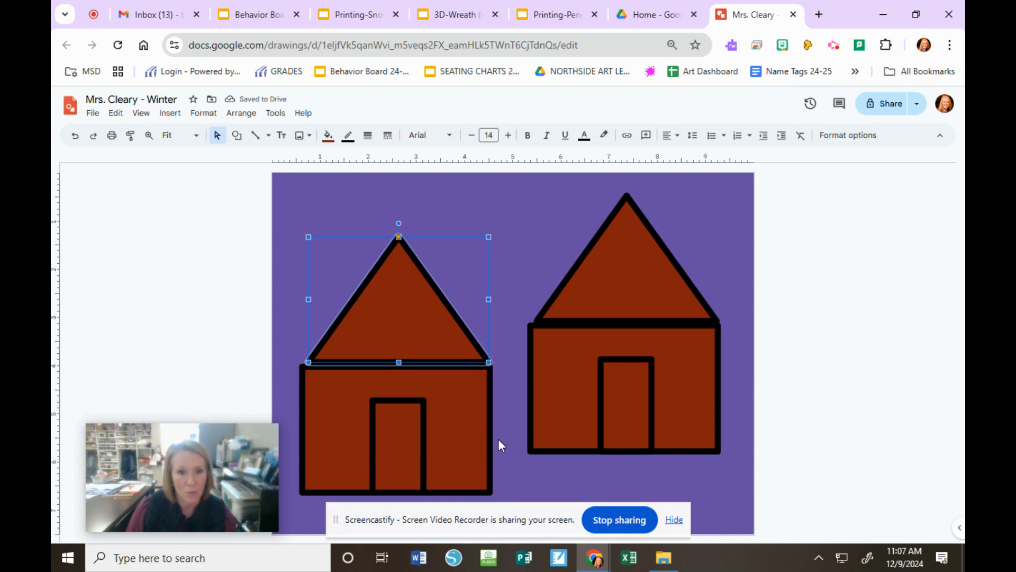
left_click(462, 424, "shift")
left_click(416, 440, "shift")
left_click(561, 365, "shift")
left_click(616, 384, "shift")
left_click(607, 306, "shift")
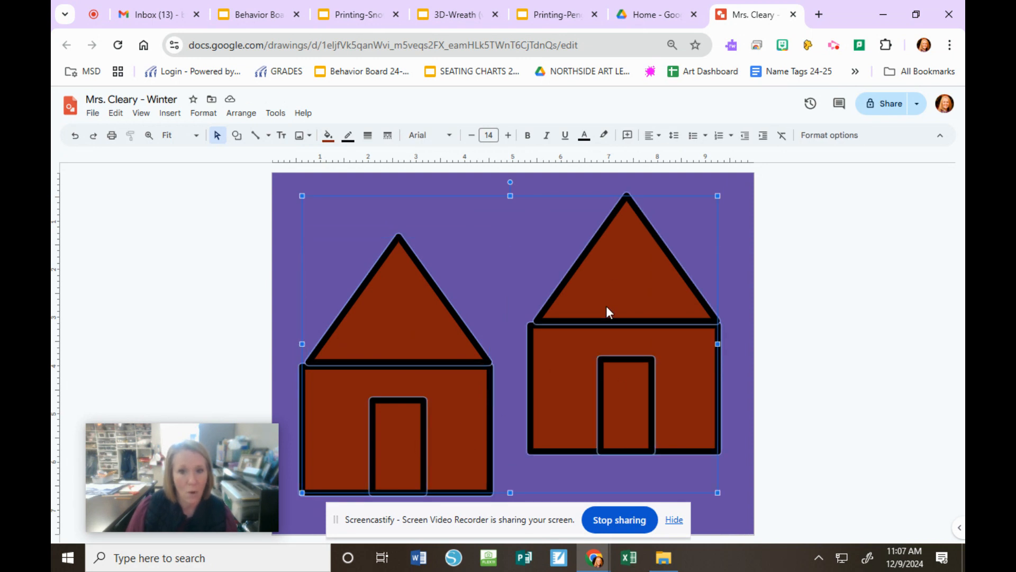
left_click(115, 113)
key("Escape")
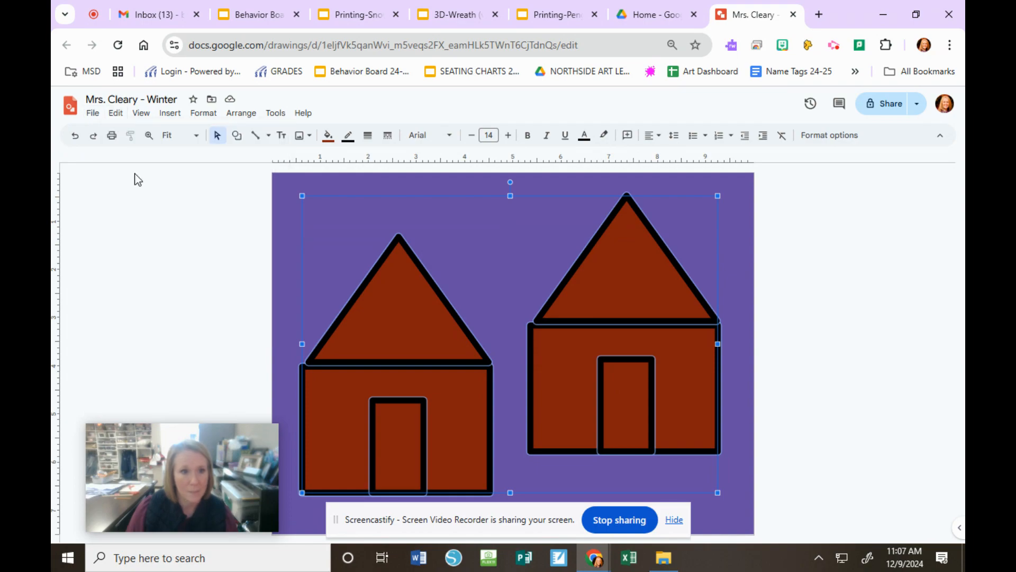
left_click(117, 113)
left_click(139, 215)
left_click_drag(619, 284, 502, 254)
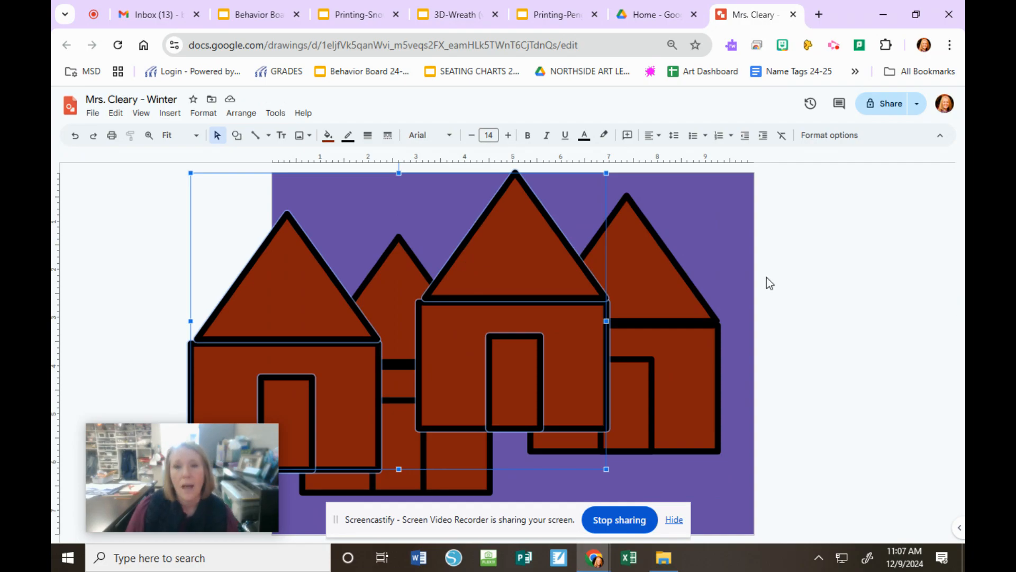
left_click(799, 236)
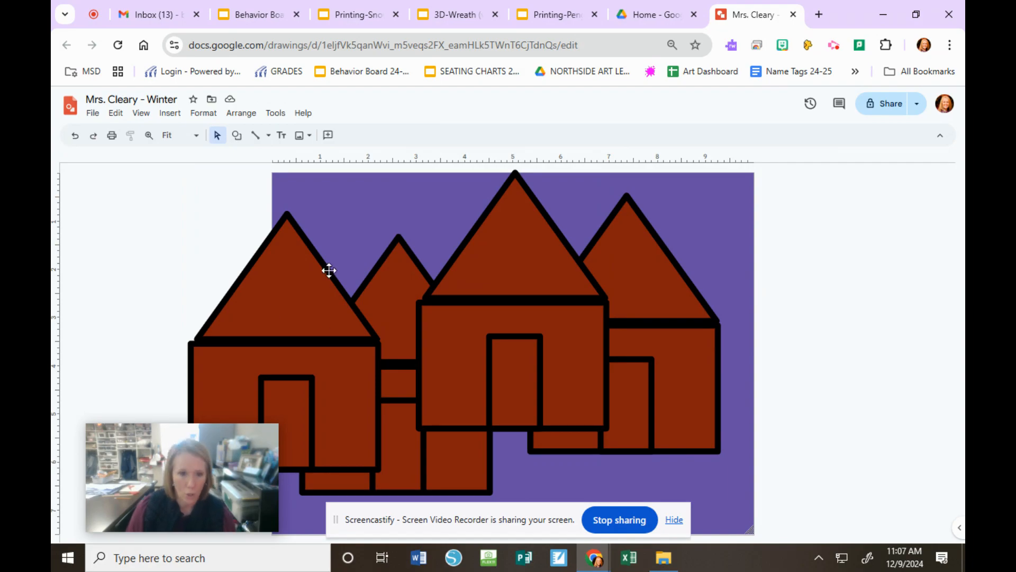
Step: Select the roof, wall and door of the front middle house and send them to the back
left_click(484, 259)
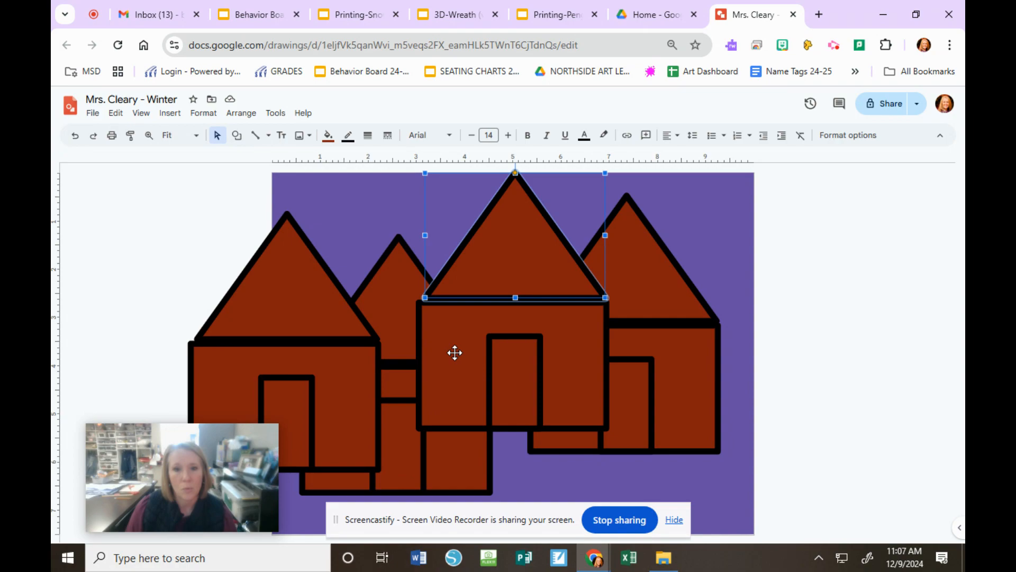
left_click(454, 351)
left_click(525, 386)
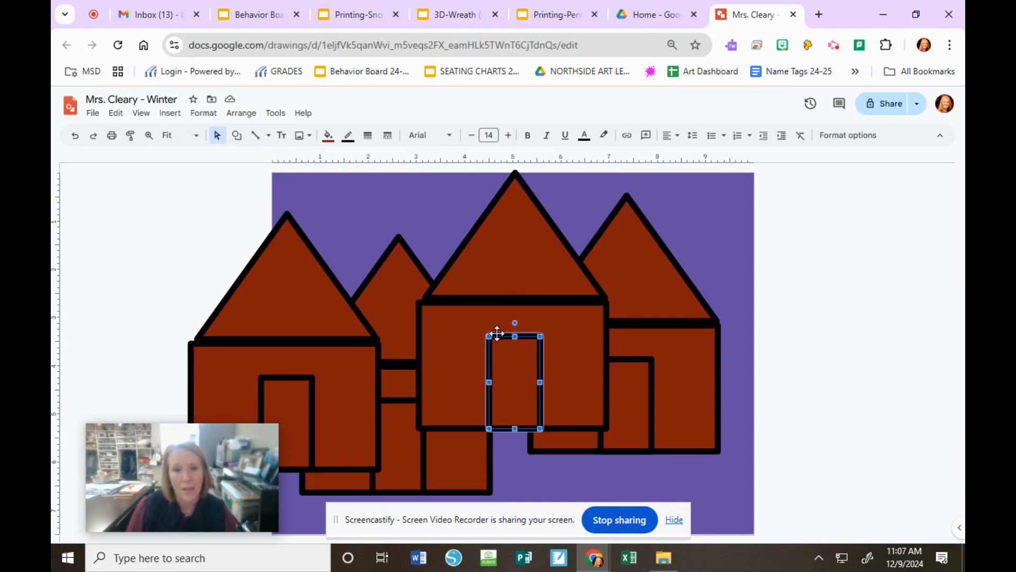
left_click(448, 337)
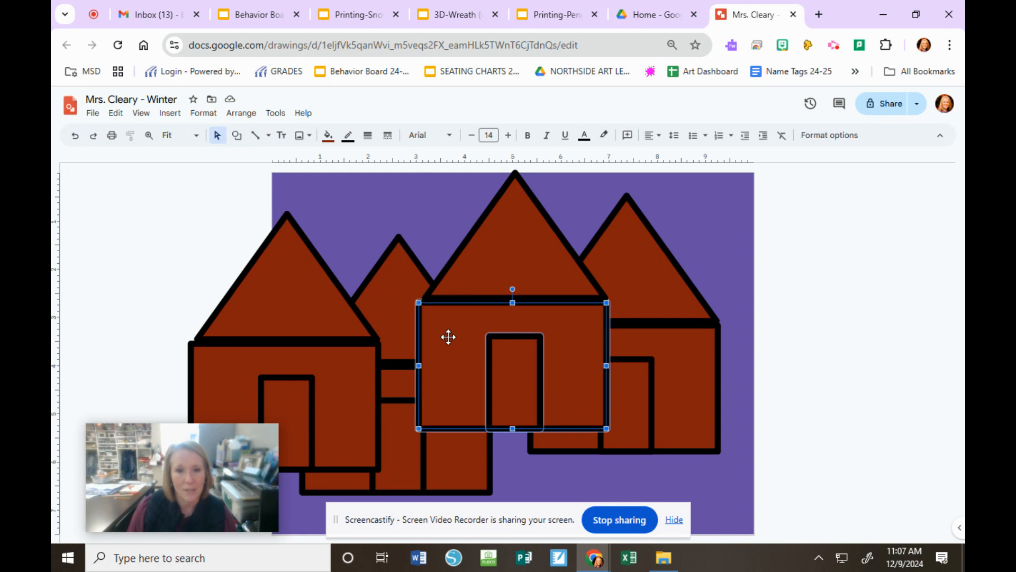
left_click(501, 236, "shift")
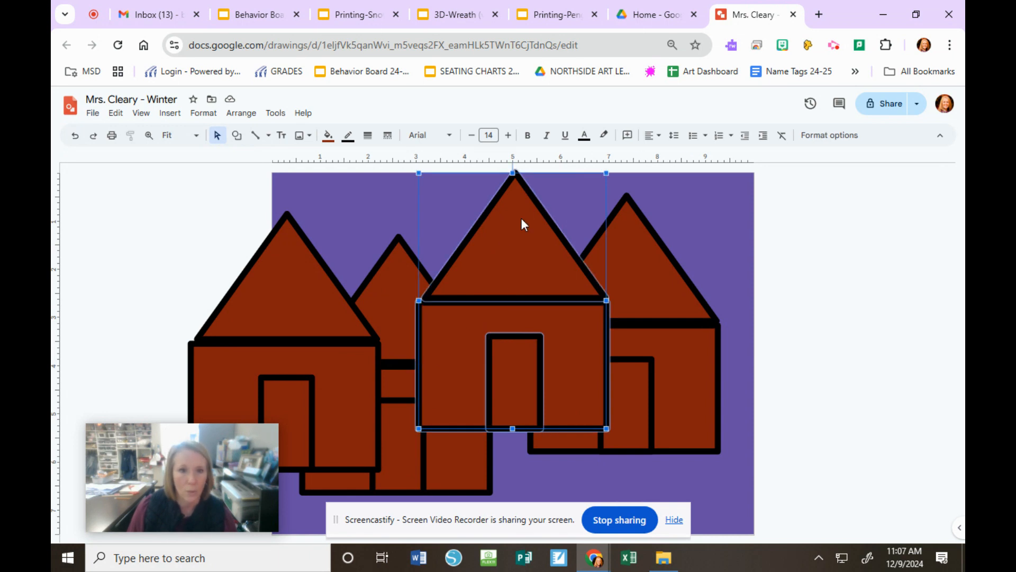
left_click(239, 114)
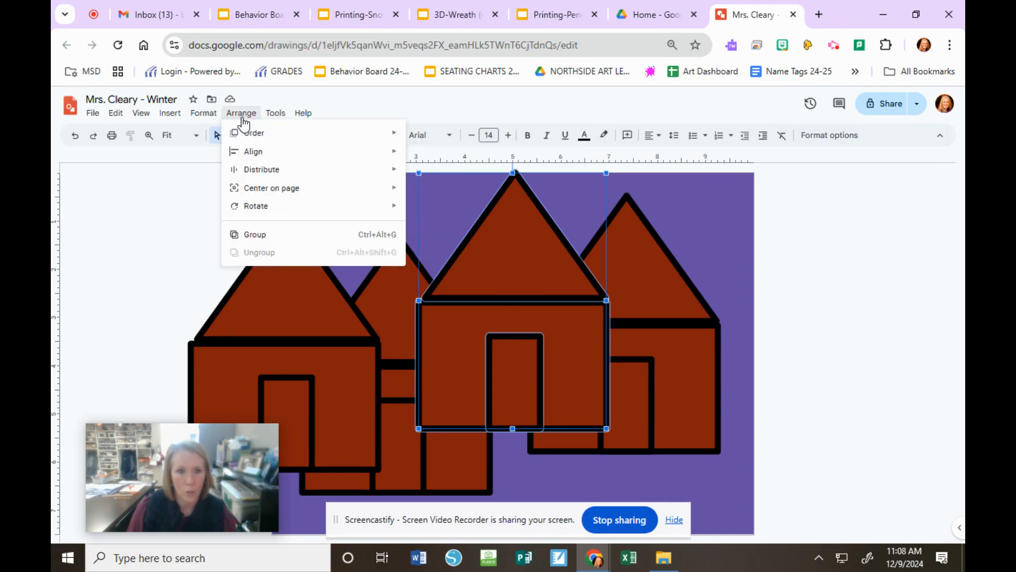
mouse_move(240, 132)
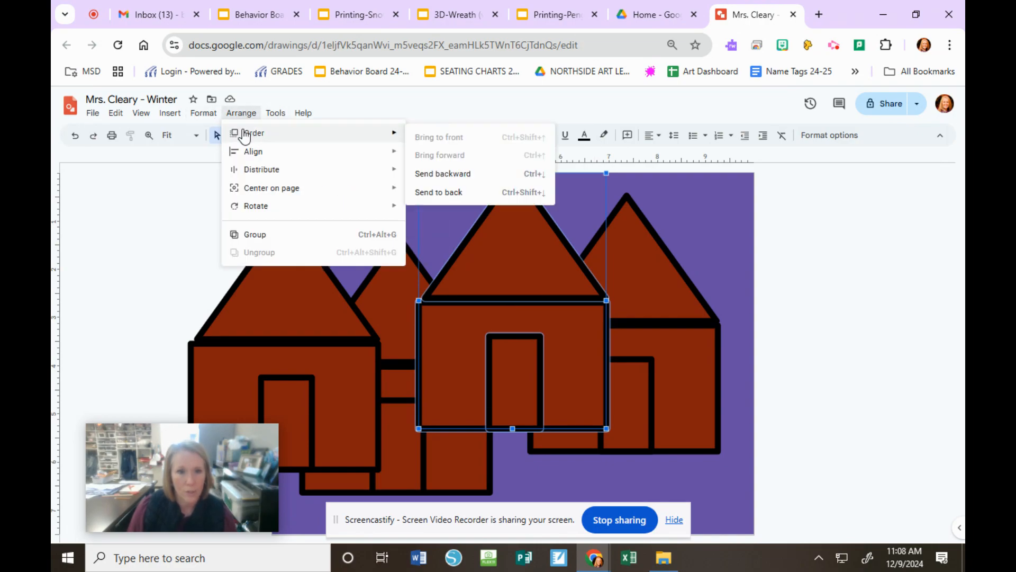
left_click(448, 194)
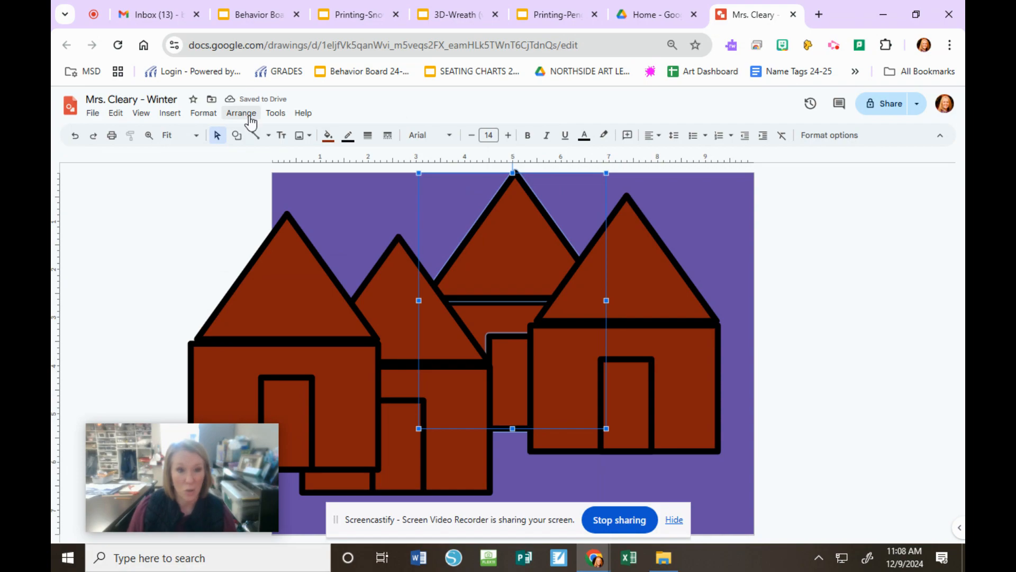
Step: Bring the selected middle house's roof, wall and door to the front of all the other houses
left_click(250, 116)
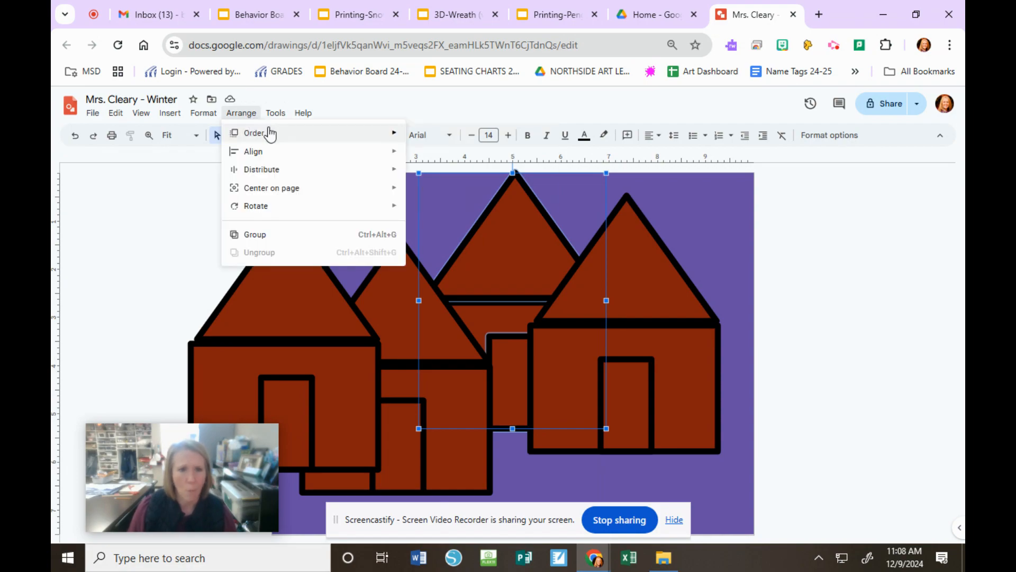
mouse_move(270, 133)
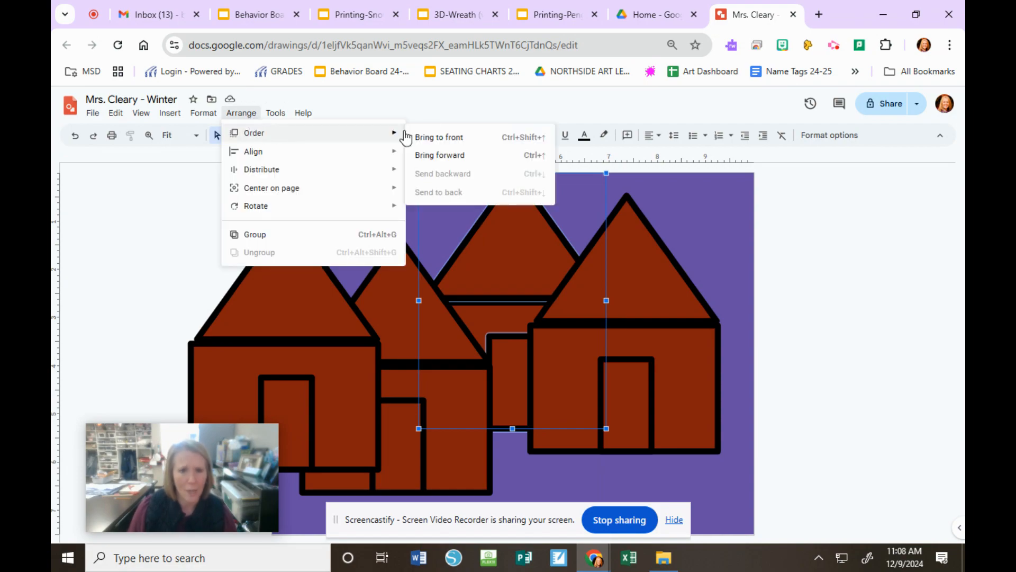
left_click(433, 140)
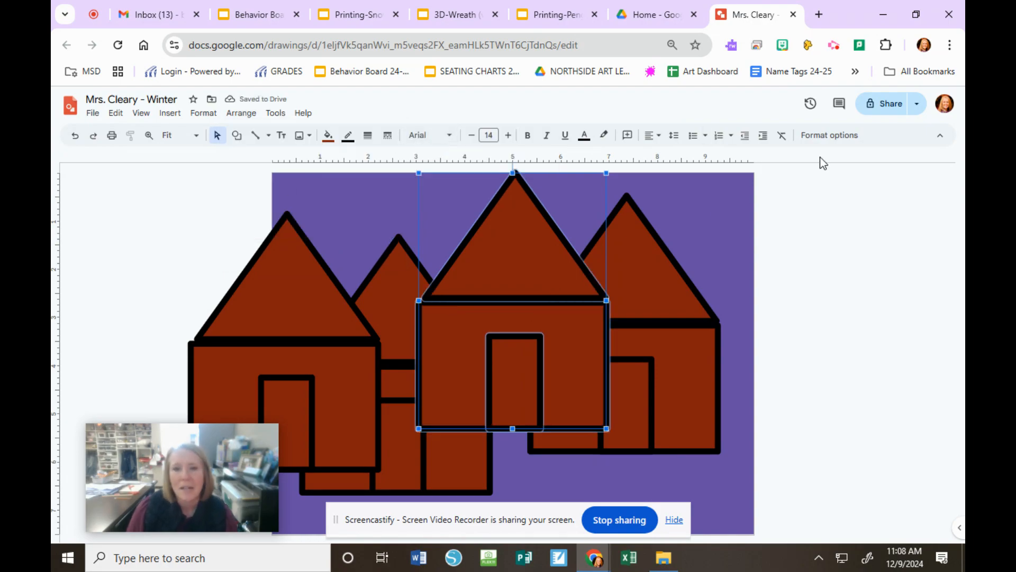
left_click(805, 180)
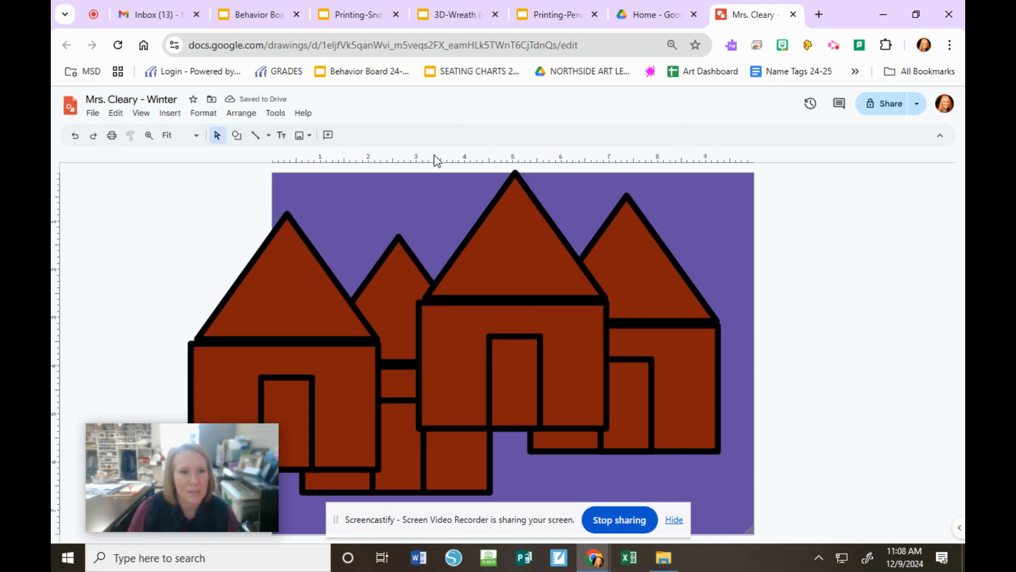
Step: Draw a horizontal straight line in the sky above the second house and set its weight to 16px
left_click(237, 135)
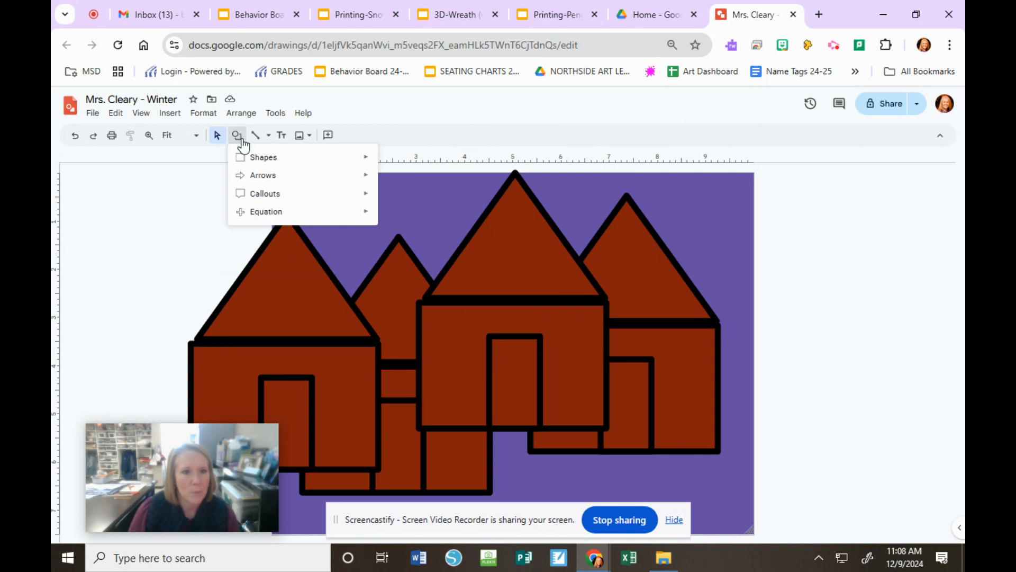
left_click(236, 136)
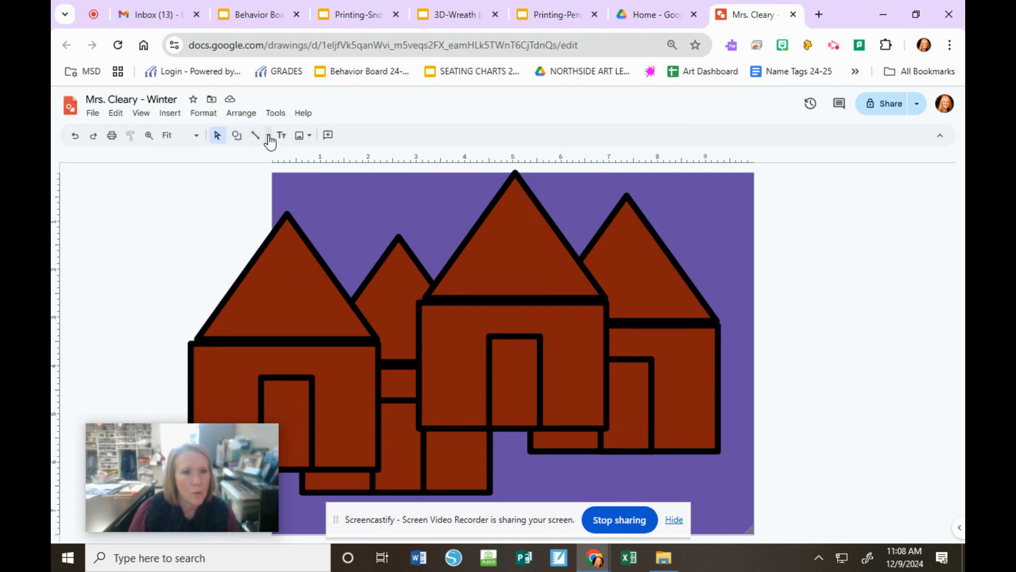
left_click(256, 137)
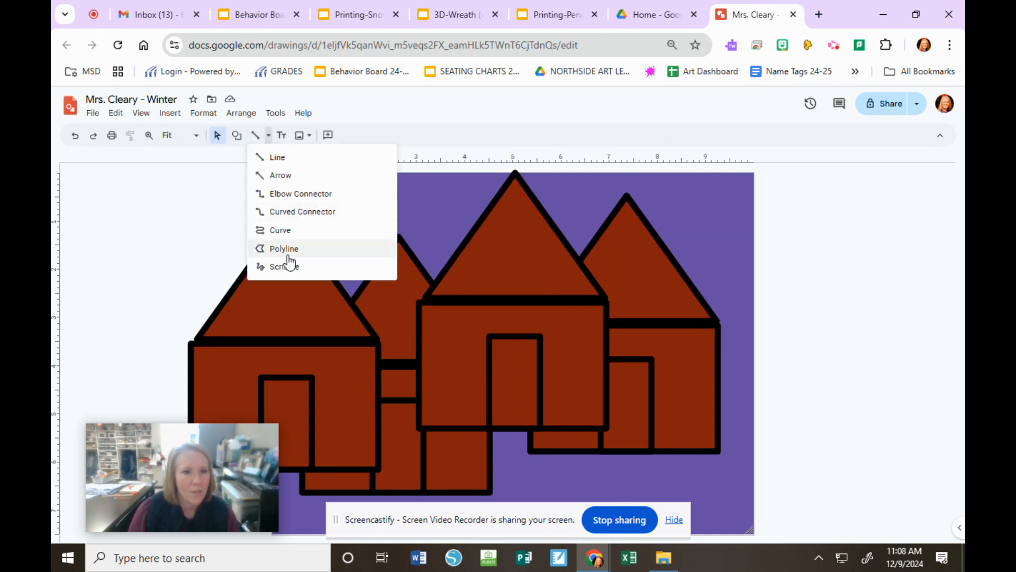
left_click(277, 158)
left_click_drag(292, 192, 447, 194)
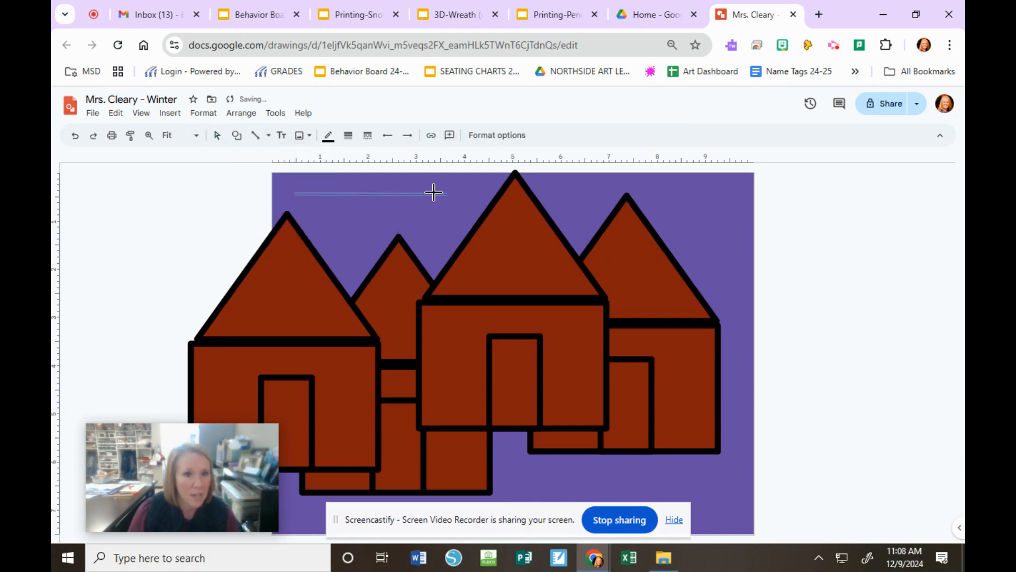
left_click(349, 135)
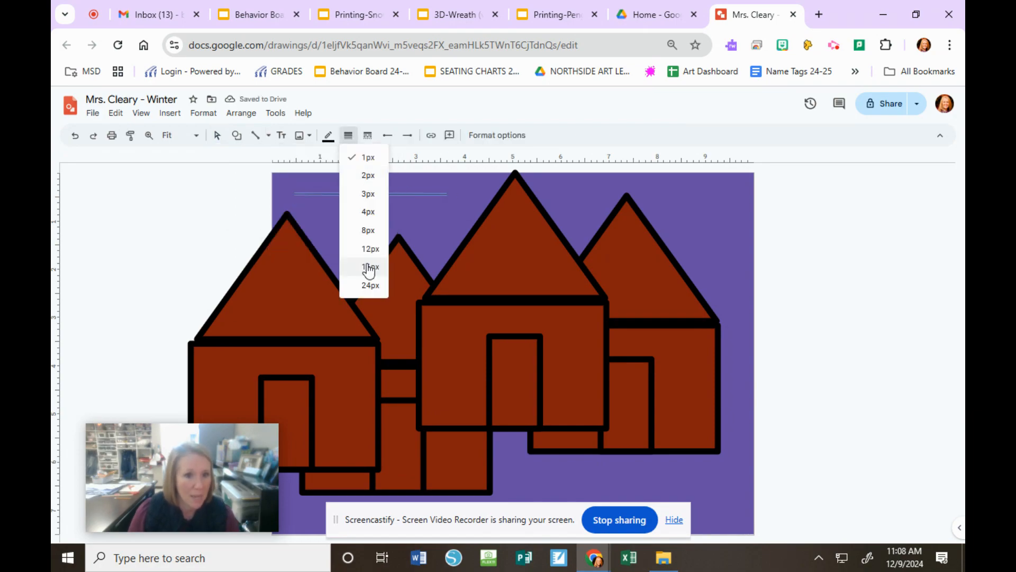
left_click(371, 268)
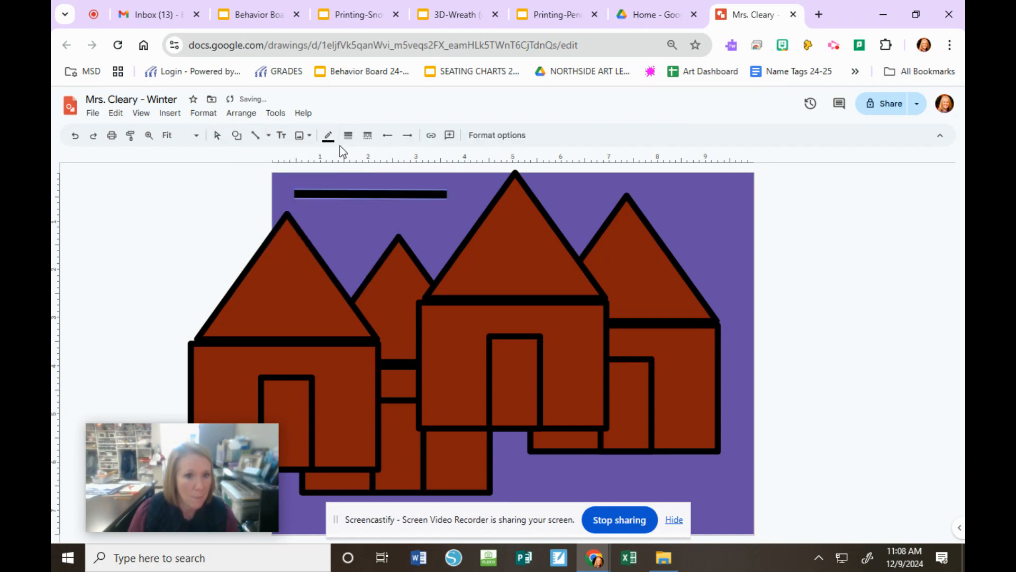
Step: Draw a closed, jagged polyline shape with several points on the roof of the tallest front house
left_click(237, 136)
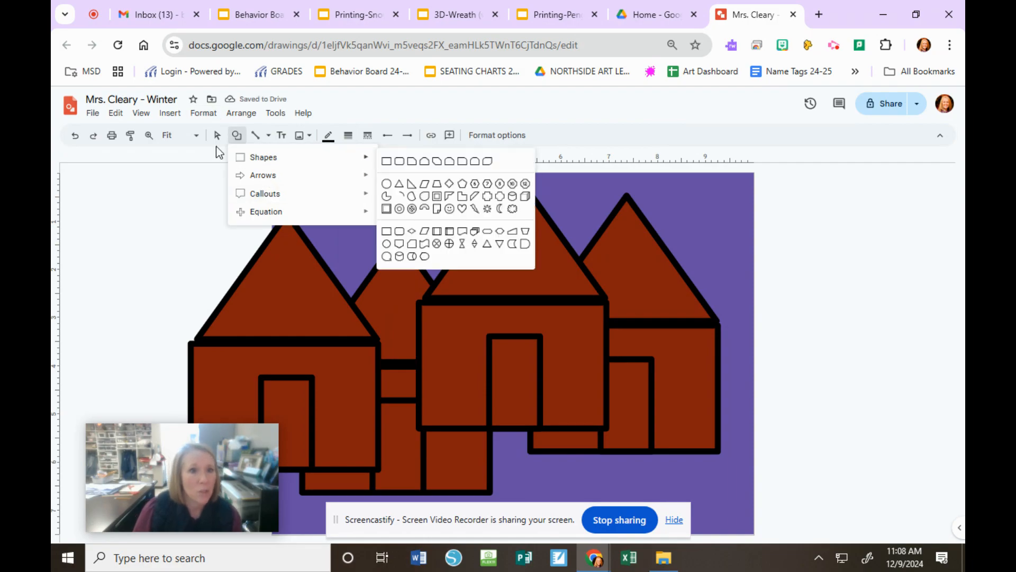
left_click(257, 138)
left_click(268, 135)
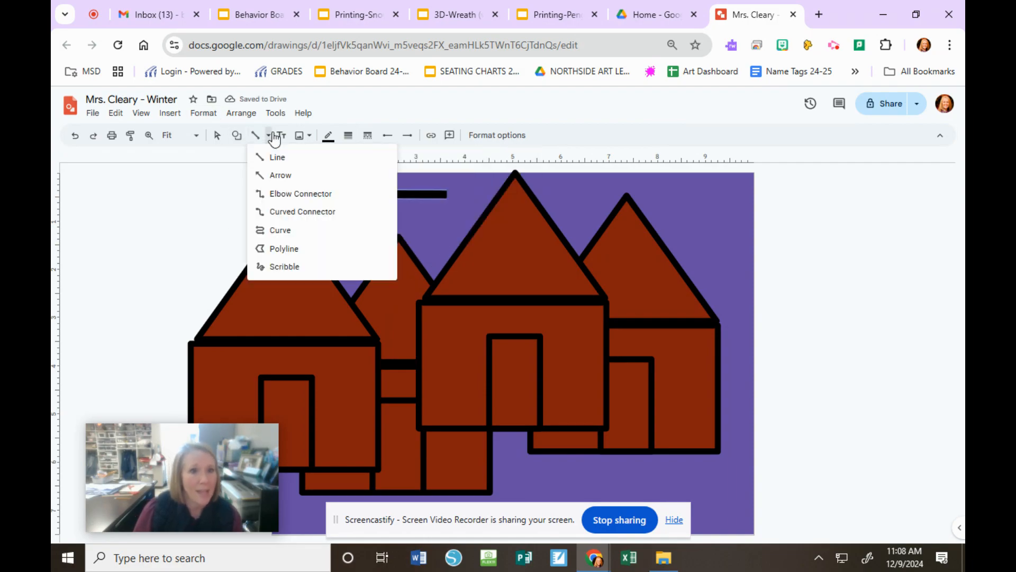
left_click(282, 250)
left_click(504, 220)
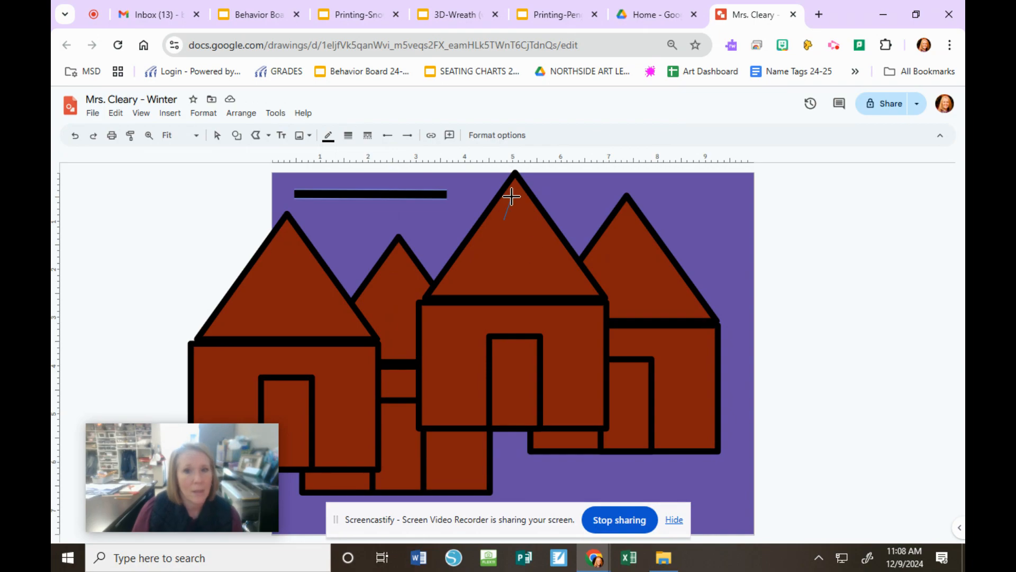
left_click(514, 205)
left_click(530, 227)
left_click(505, 248)
left_click(570, 264)
left_click(512, 288)
left_click(494, 269)
left_click(460, 276)
left_click(482, 239)
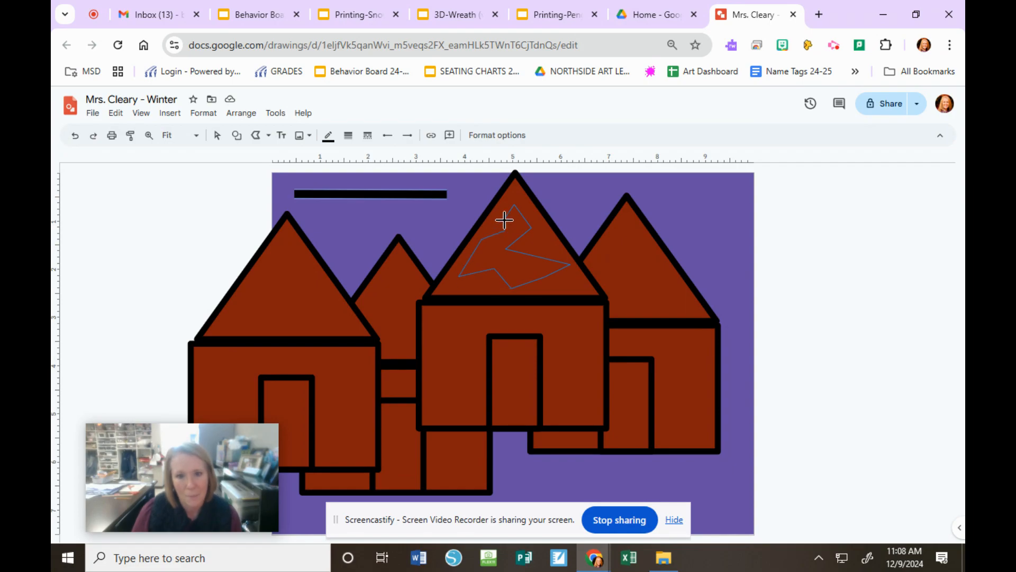
double_click(505, 220)
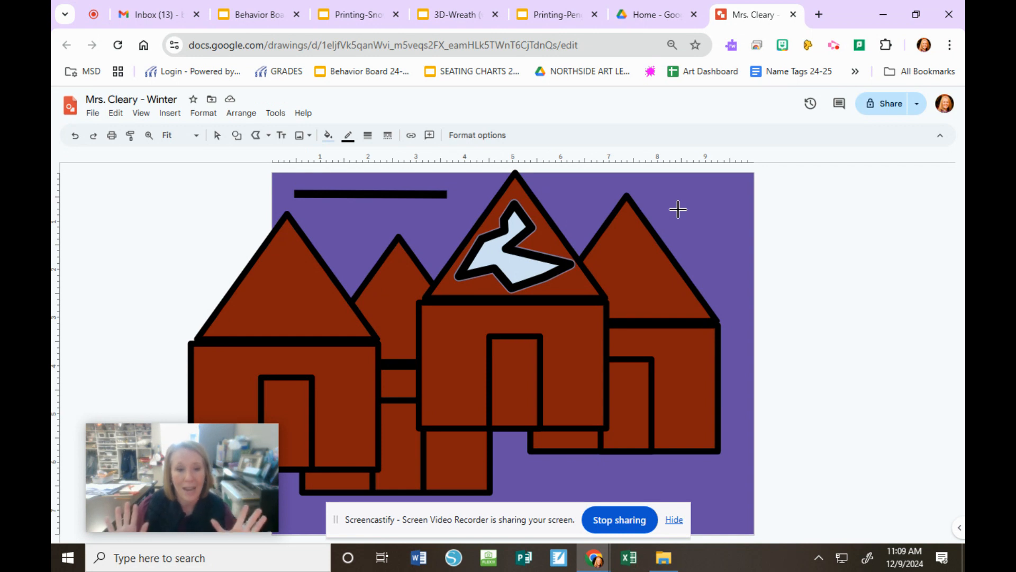
Step: Draw a closed five-cornered polyline shape in the sky beside the rightmost house's roof
left_click(678, 210)
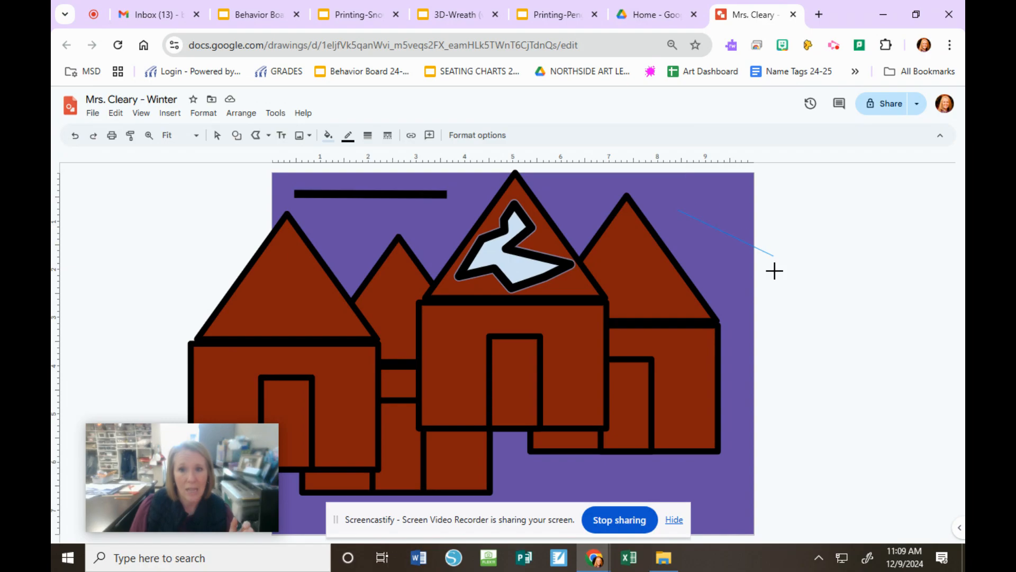
left_click(725, 200)
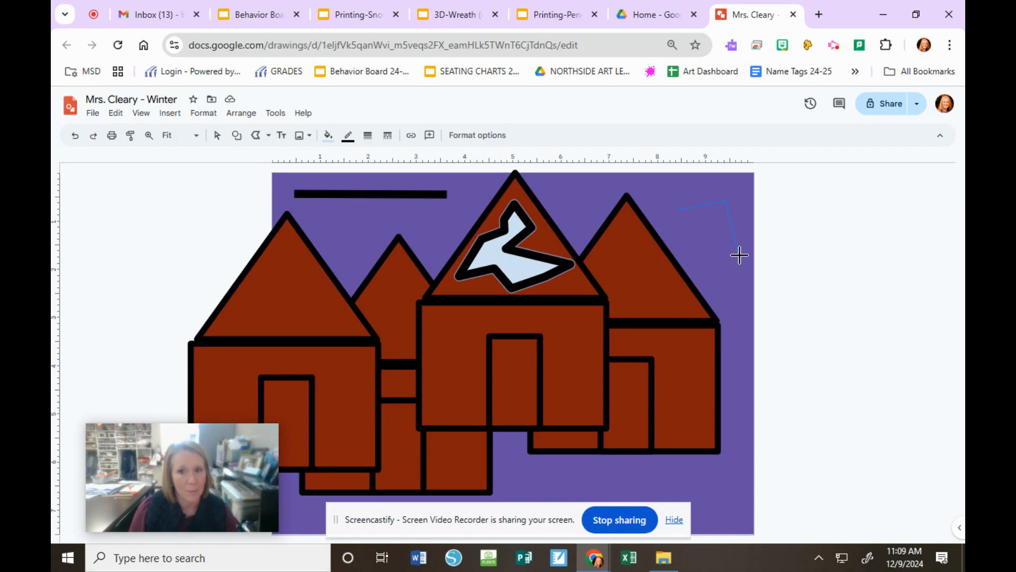
left_click(740, 256)
left_click(714, 256)
left_click(703, 229)
left_click(677, 210)
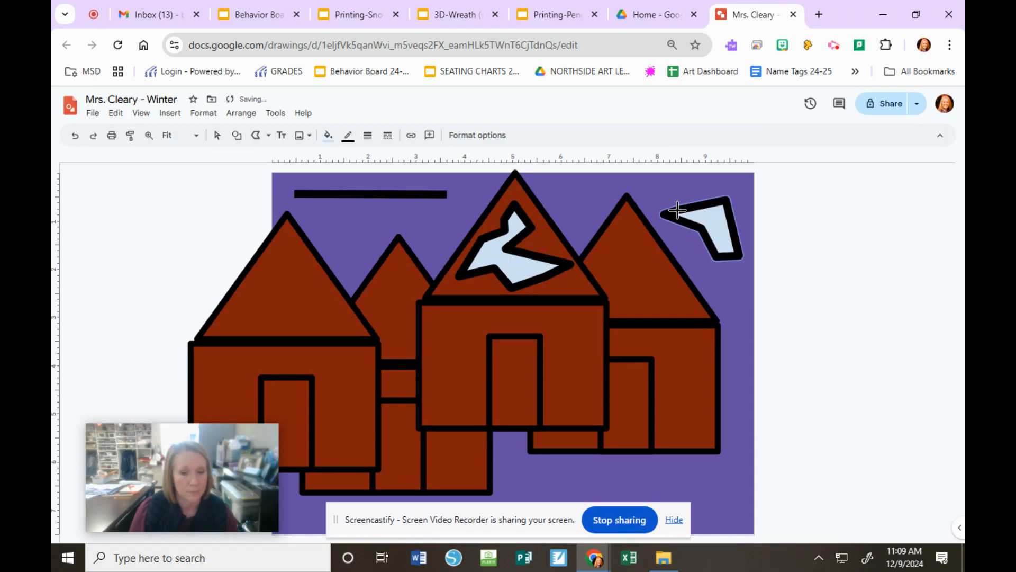
Step: Add a text box reading "Winter" in the sky just below the thick horizontal line
left_click(282, 137)
left_click_drag(324, 208, 432, 270)
type("Winter")
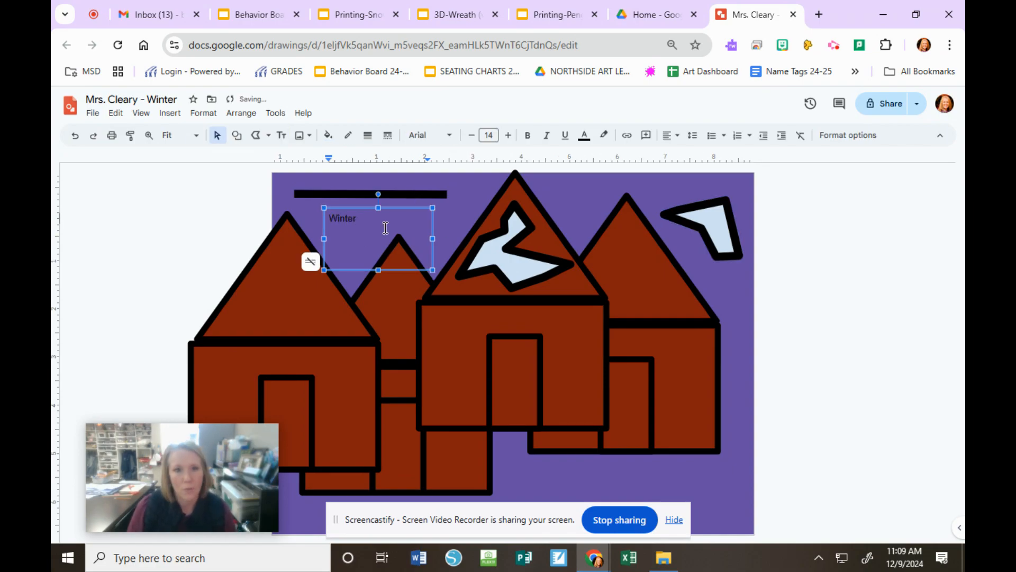
Step: Set the word "Winter" to font size 26 in the Pacifico font and deselect the text box
left_click_drag(369, 219, 267, 229)
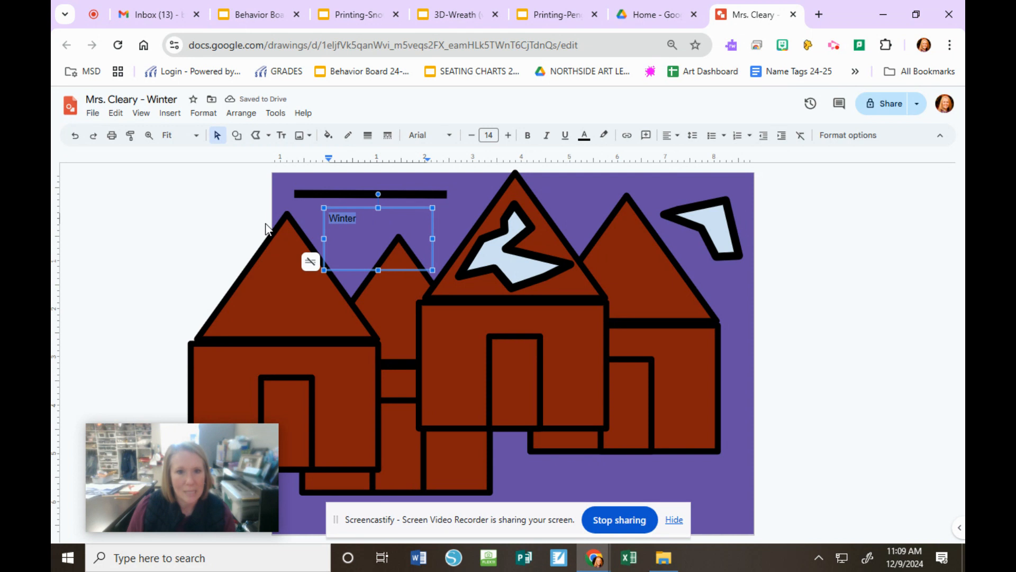
left_click(508, 136)
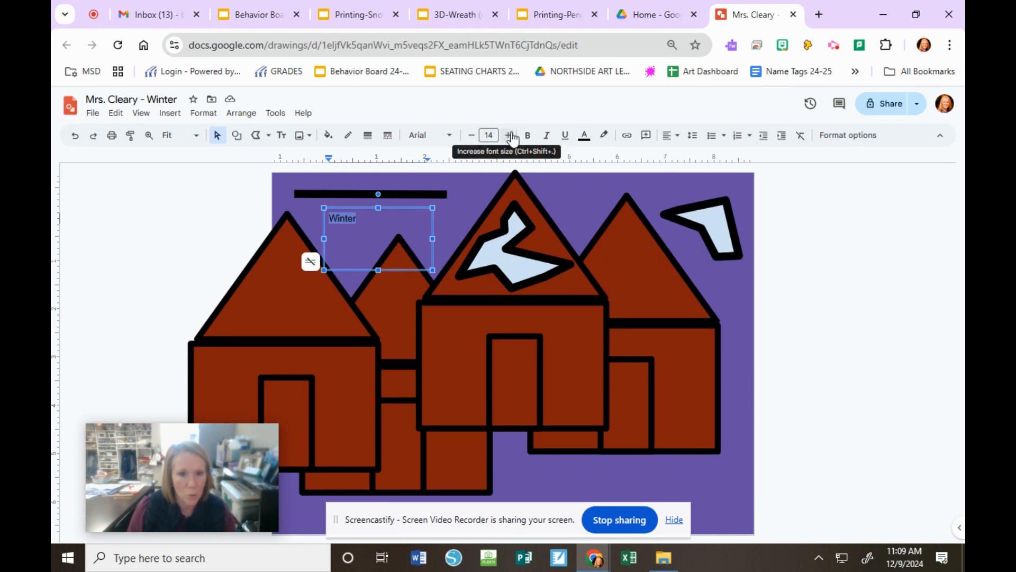
left_click(508, 135)
left_click(508, 136)
left_click(508, 136)
left_click(508, 136)
left_click(455, 138)
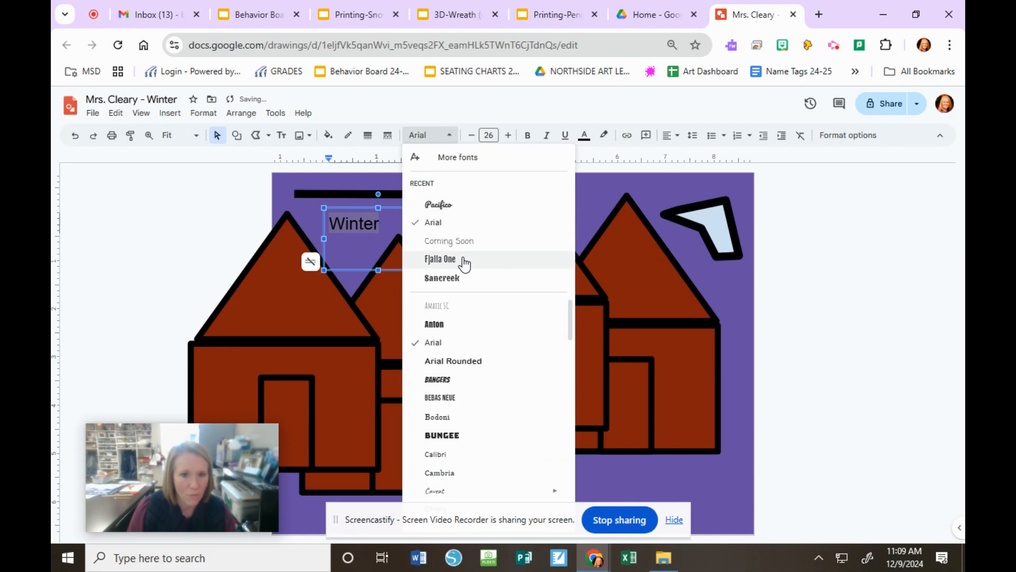
left_click(464, 203)
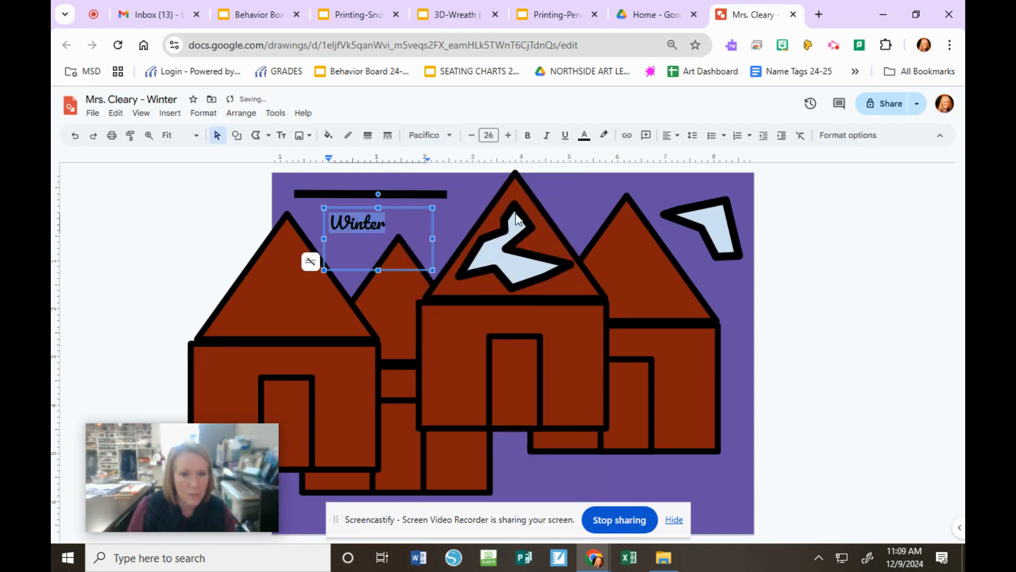
left_click(790, 296)
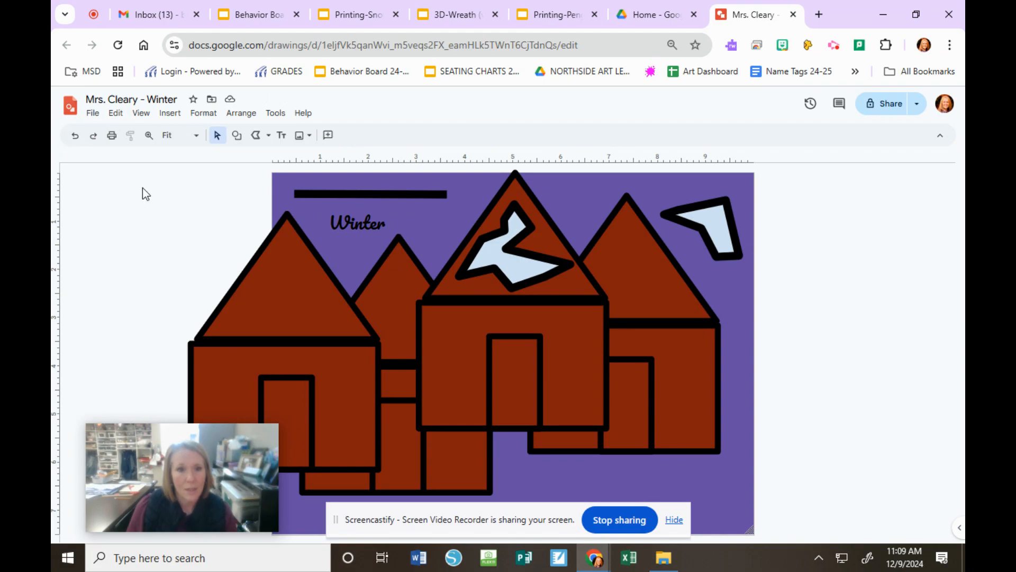
Step: Prepare a sharing invitation giving the teacher's school account editor access to the drawing, and discard it without sending
left_click(881, 108)
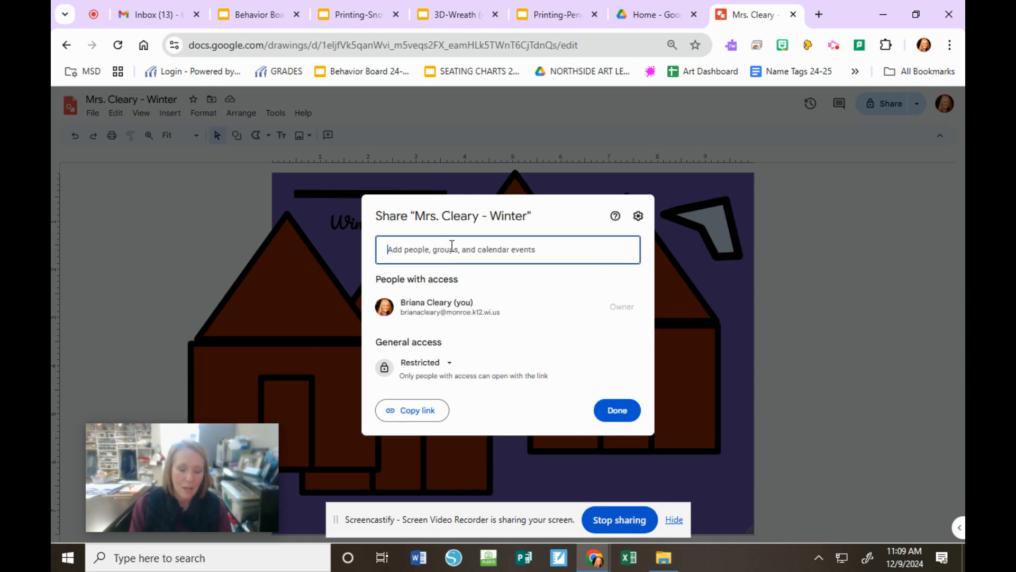
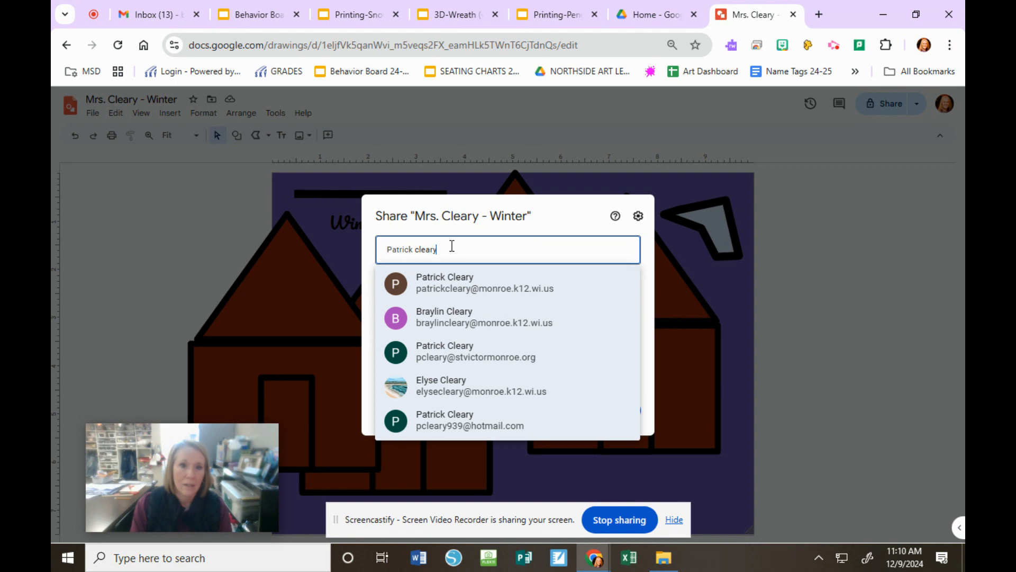
key("BackSpace")
key("BackSpace")
key("BackSpace")
key("BackSpace")
key("BackSpace")
key("BackSpace")
key("BackSpace")
key("BackSpace")
key("BackSpace")
key("BackSpace")
key("BackSpace")
key("BackSpace")
key("BackSpace")
key("BackSpace")
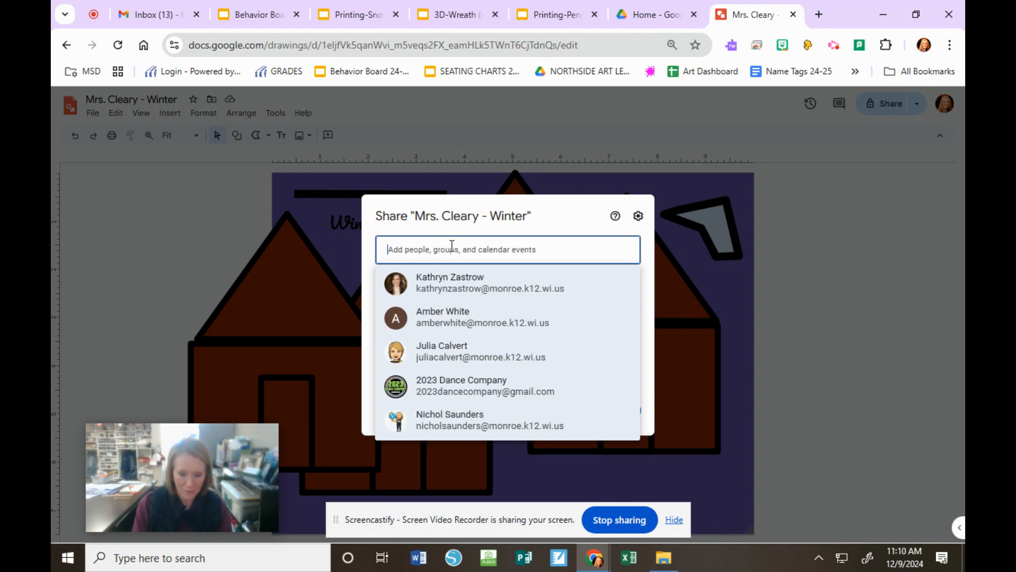
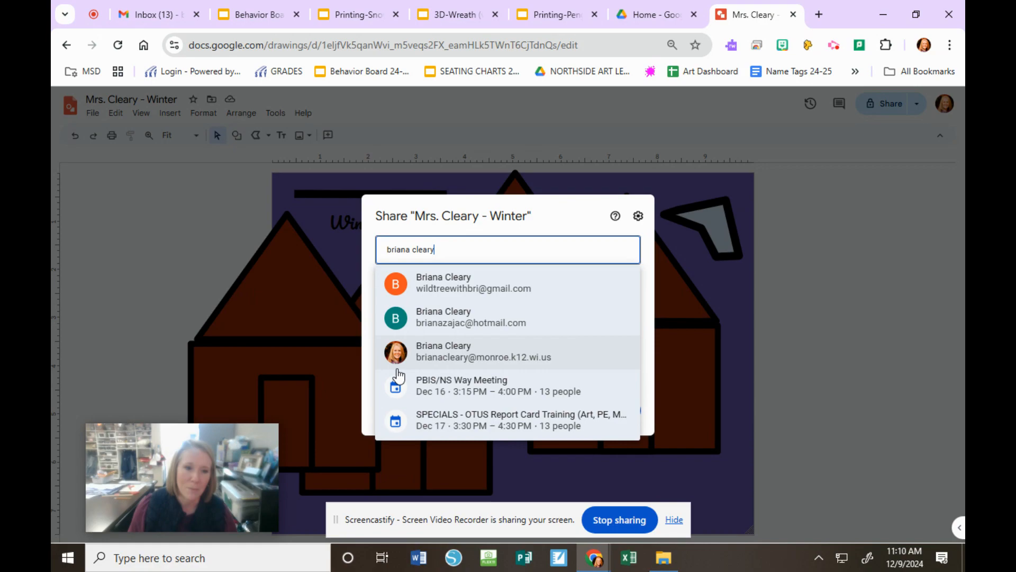
left_click(390, 349)
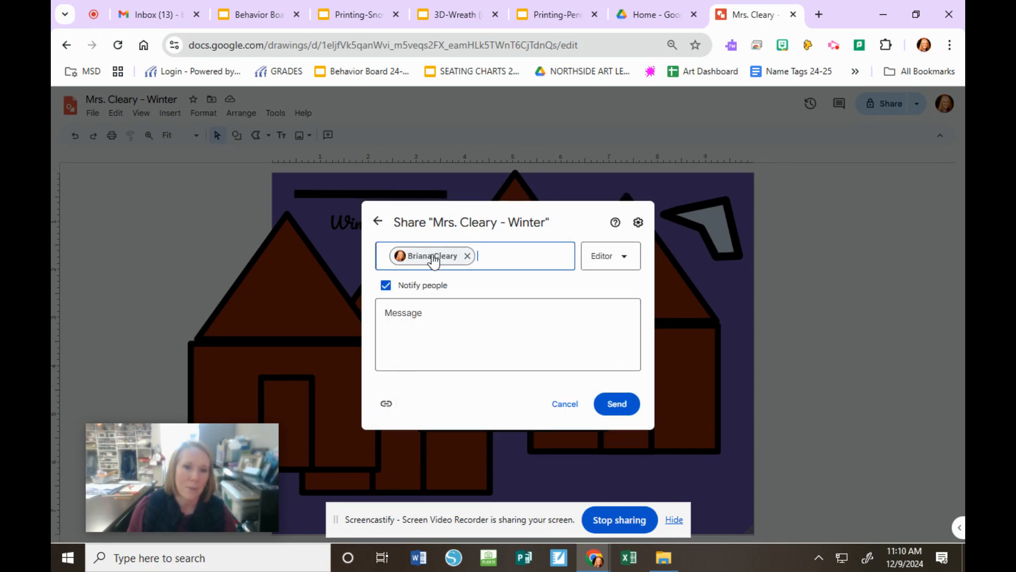
left_click(622, 401)
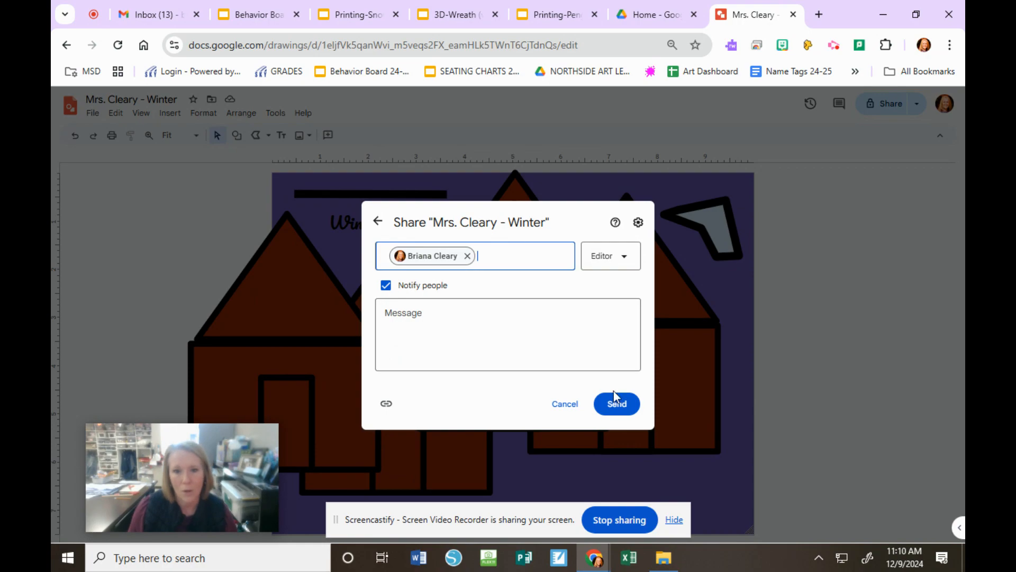
left_click(568, 408)
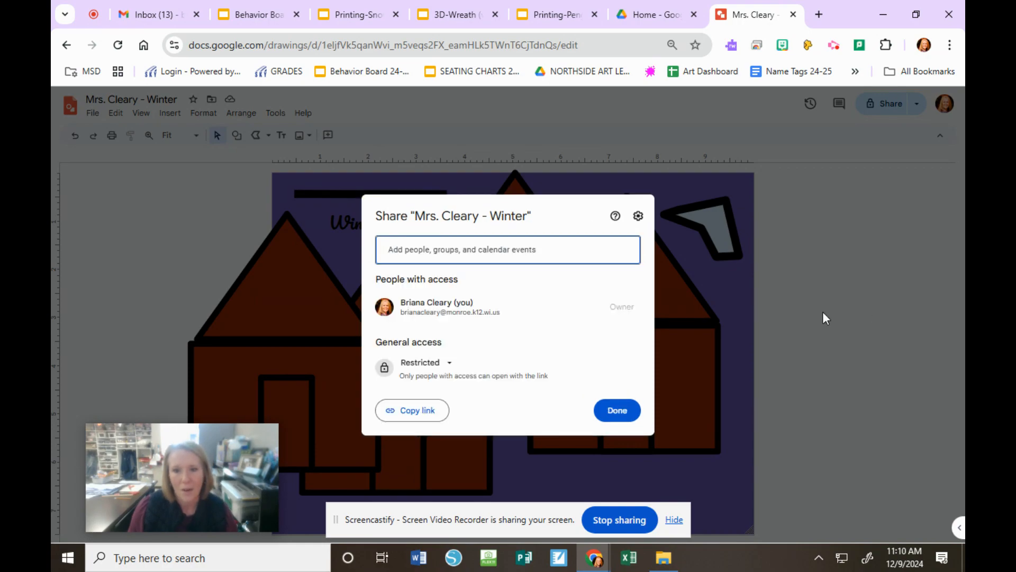
left_click(608, 411)
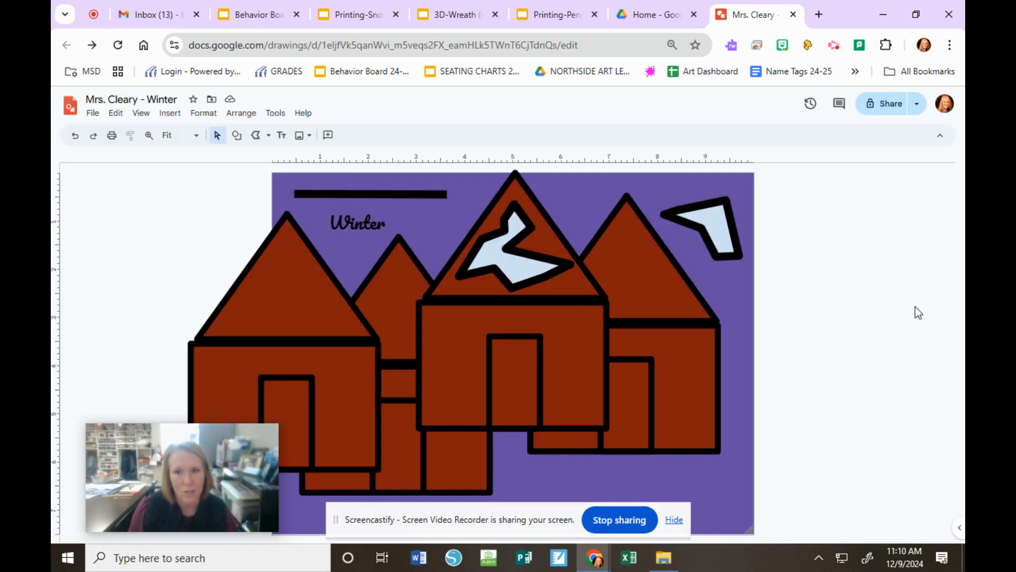